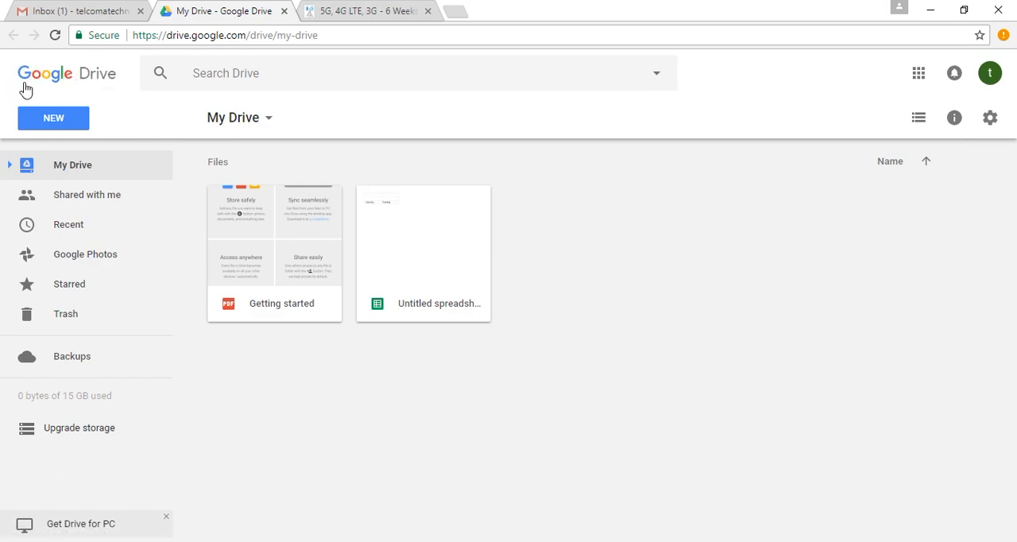
Create a new blank Google Sheets spreadsheet from Drive.
click(59, 125)
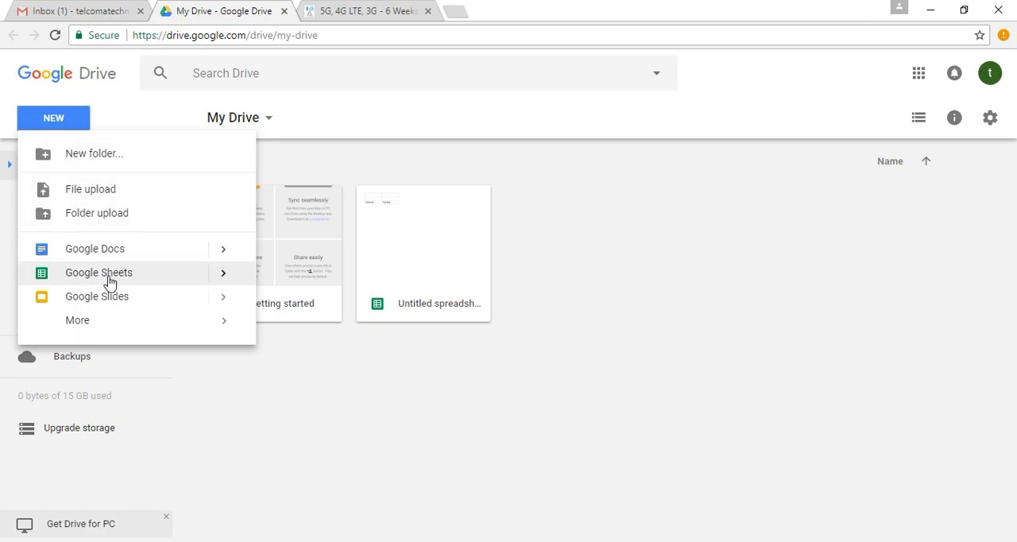
click(175, 283)
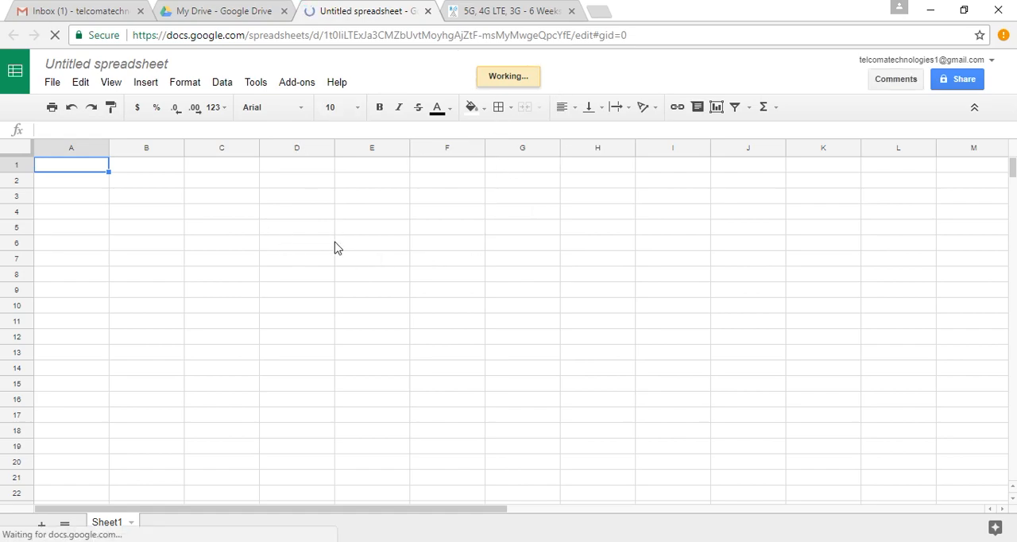
Browse the Google Sheets template gallery from Drive, close it, and return to the blank spreadsheet.
click(223, 11)
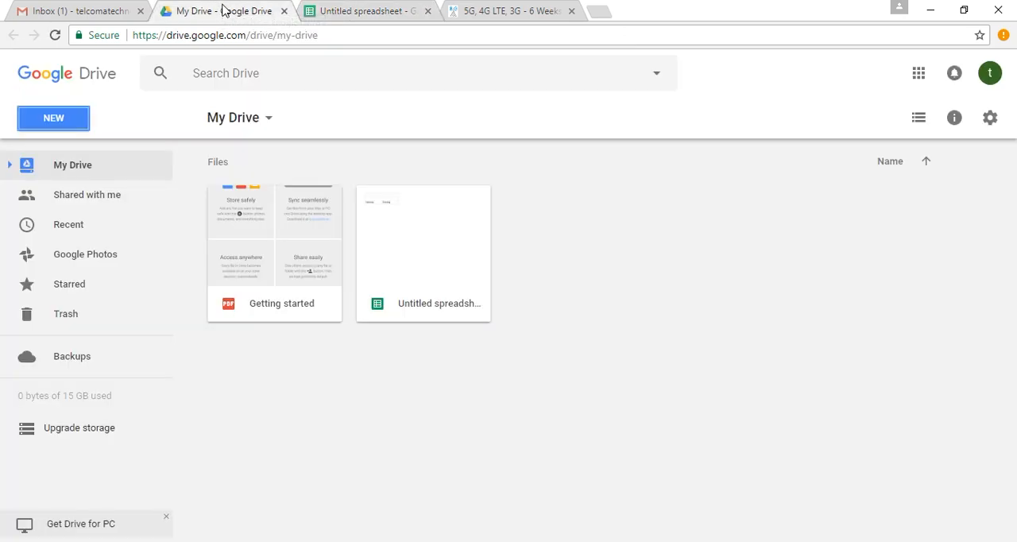
click(64, 129)
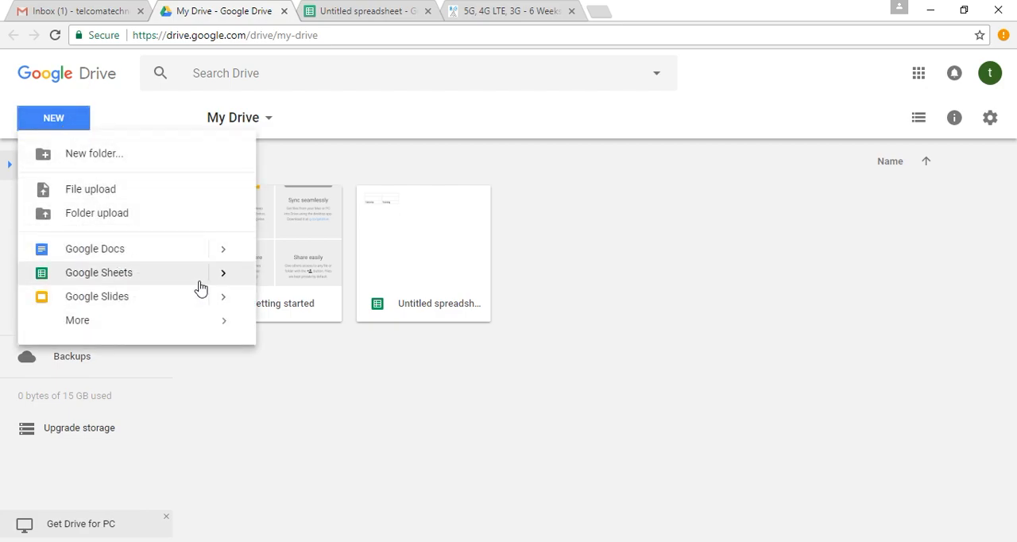
mouse_move(244, 276)
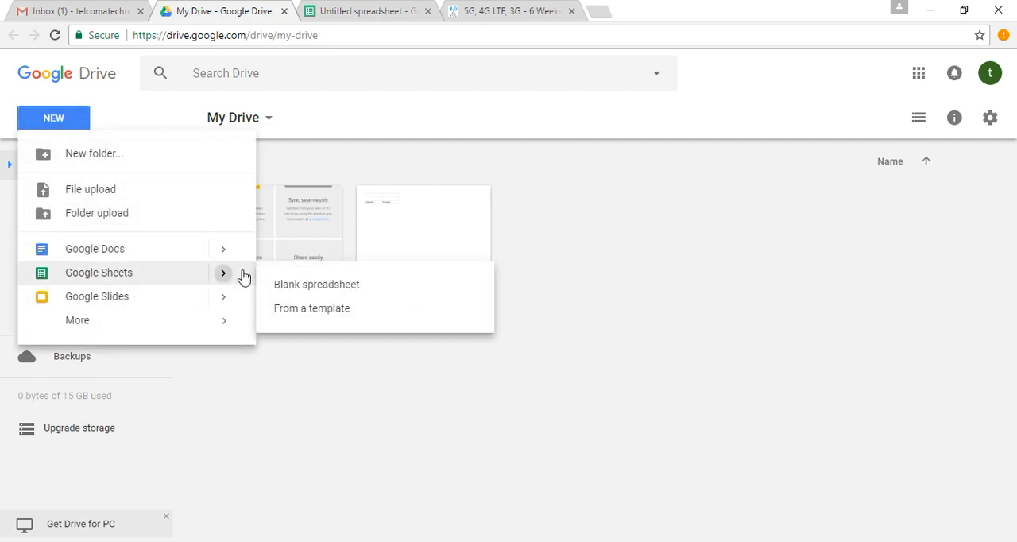
click(342, 311)
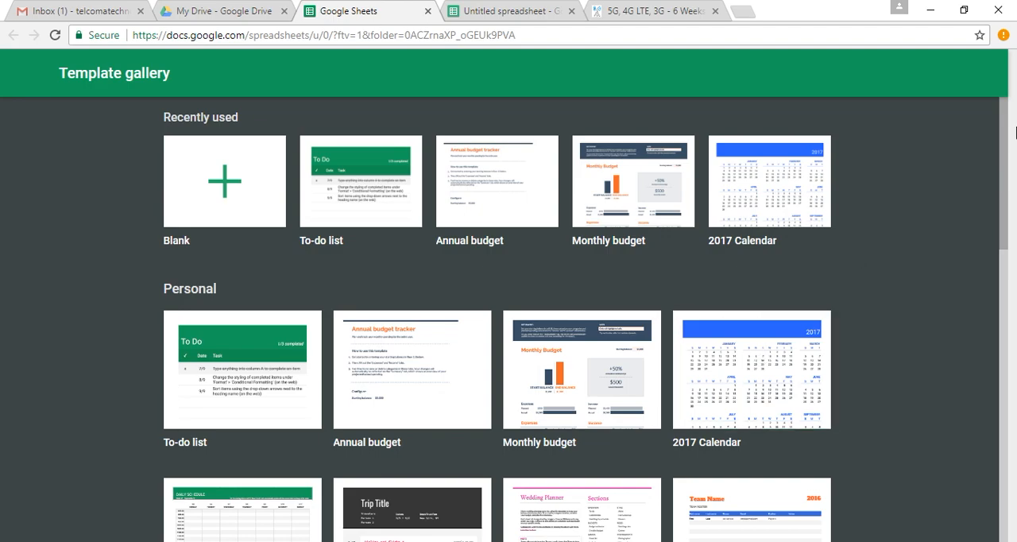
drag(1007, 141, 987, 317)
scroll(981, 381, down, 5)
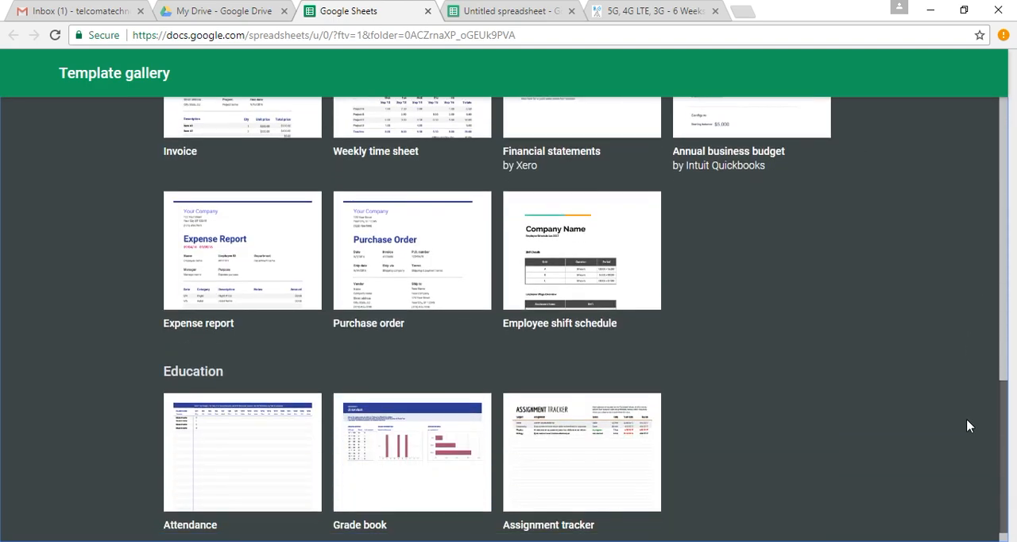
scroll(965, 381, up, 10)
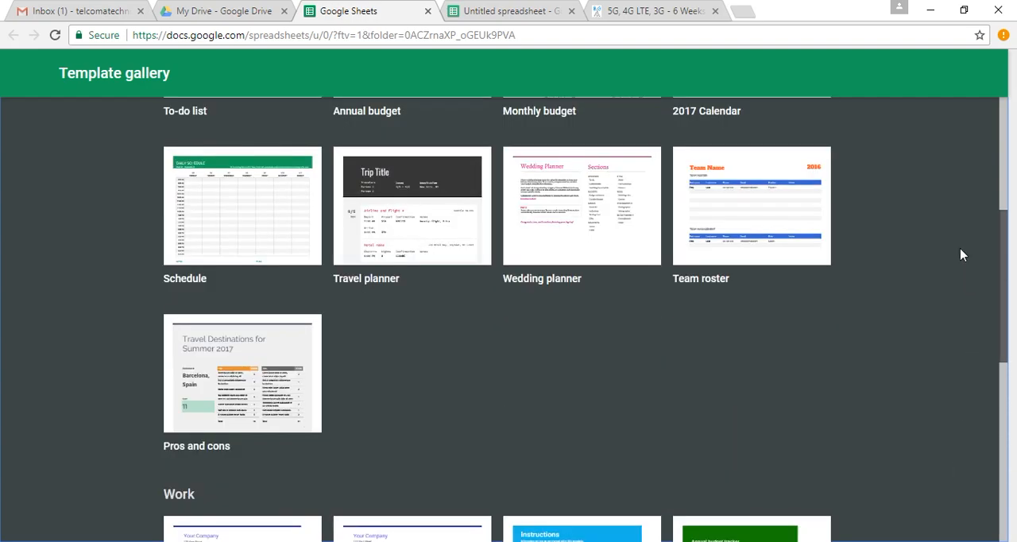
scroll(934, 176, up, 2)
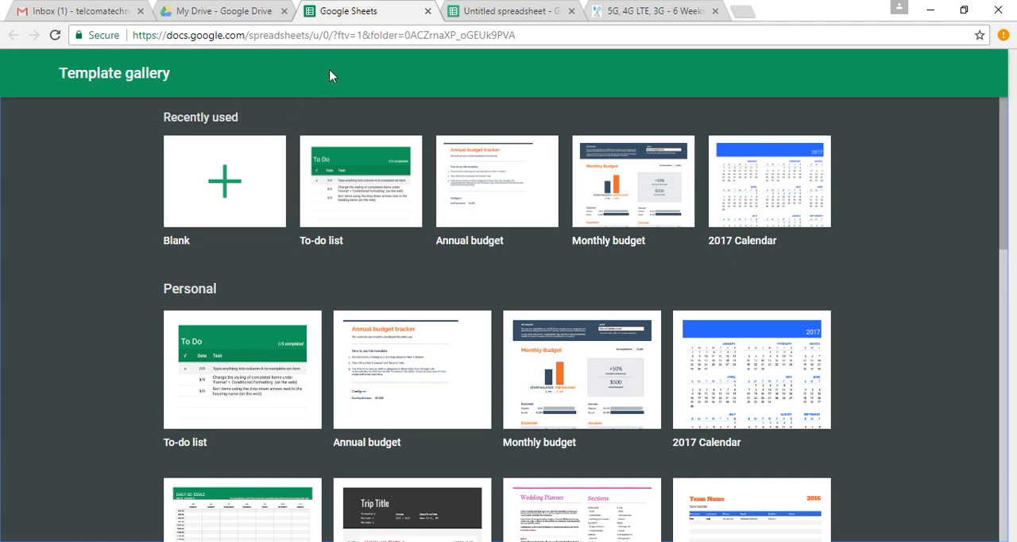
click(427, 11)
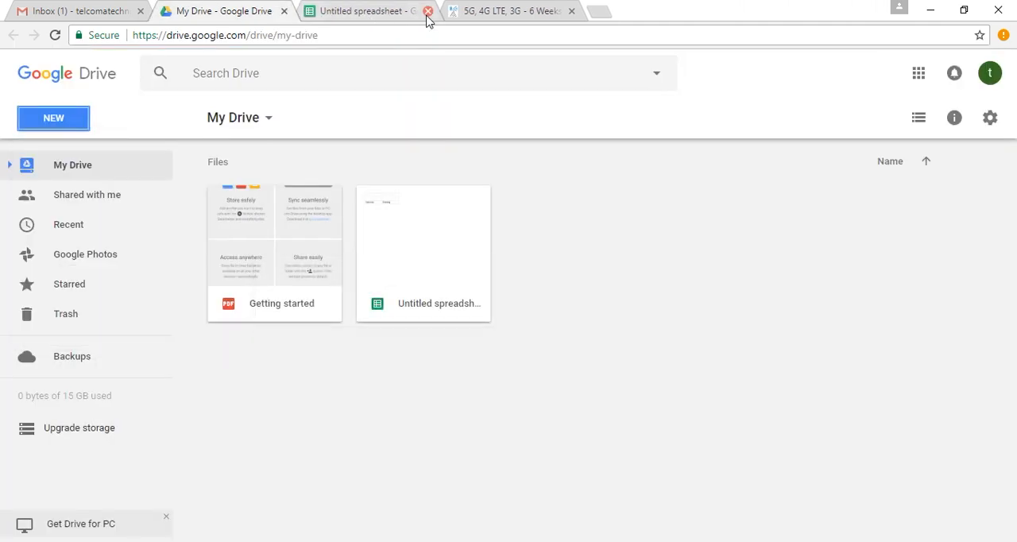
click(376, 13)
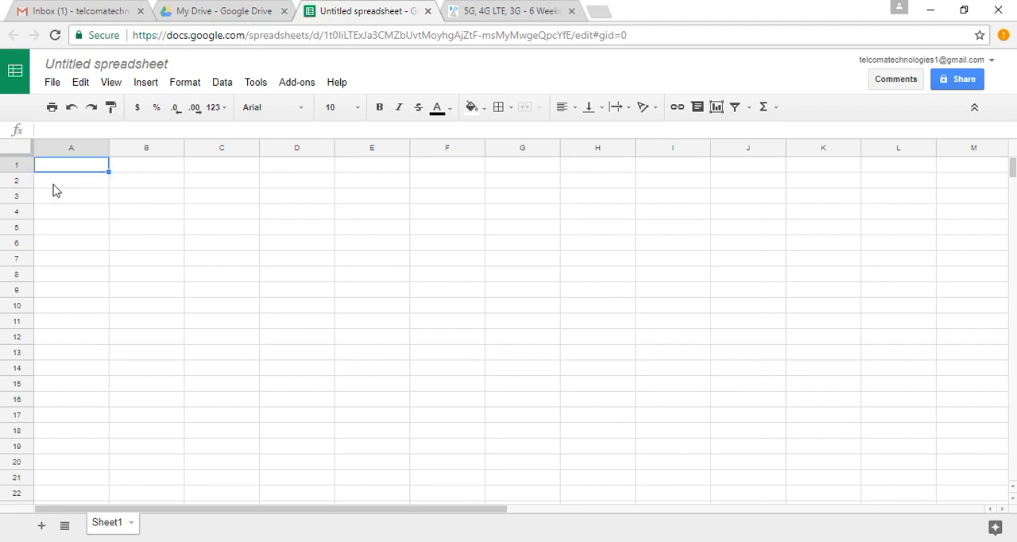
Enter the text "Telcoma" in cell A1.
click(297, 168)
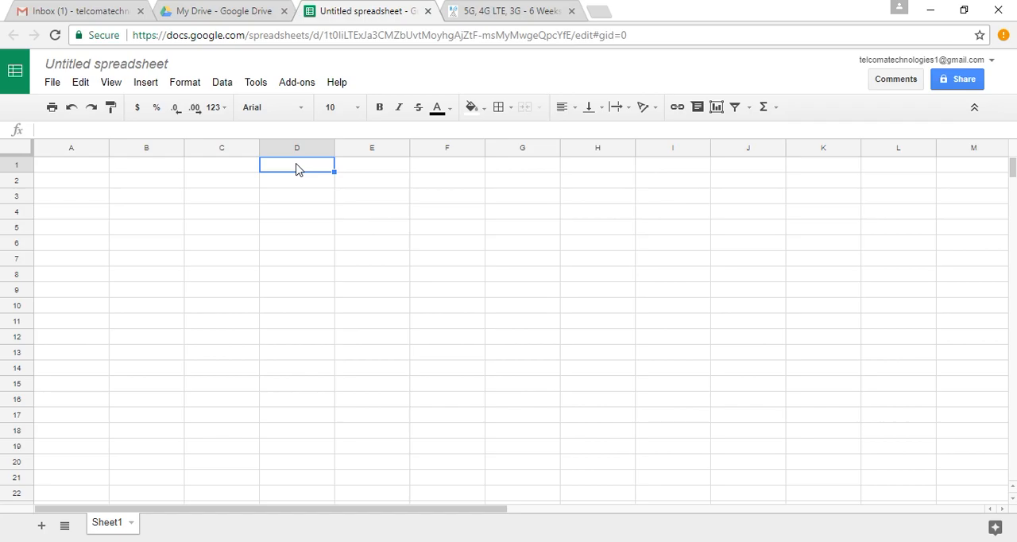
click(157, 170)
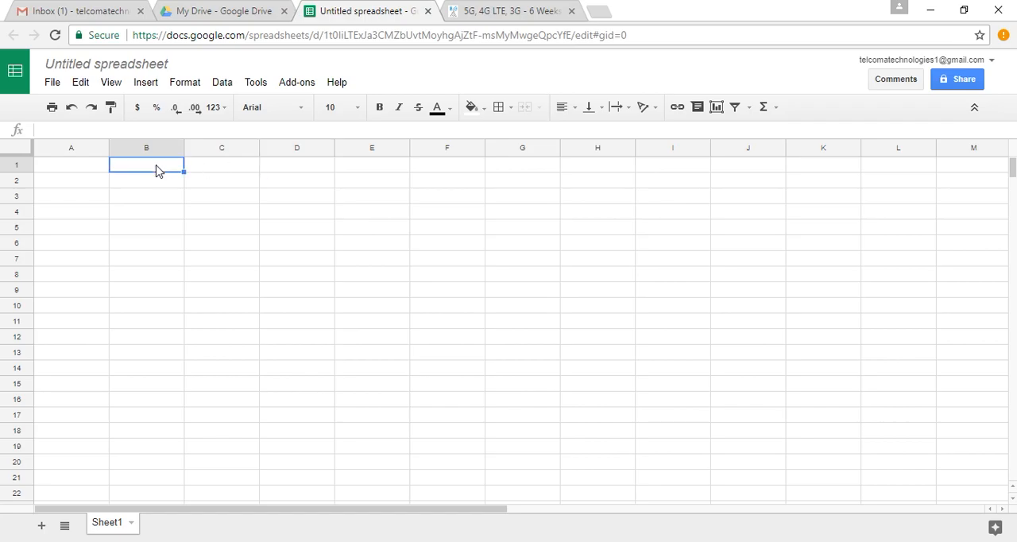
click(86, 173)
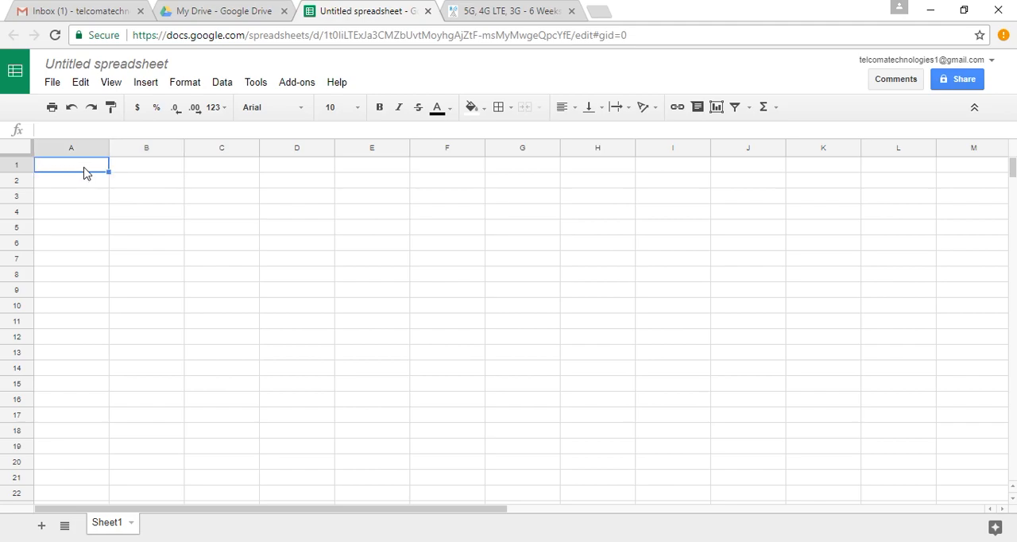
text(Telco)
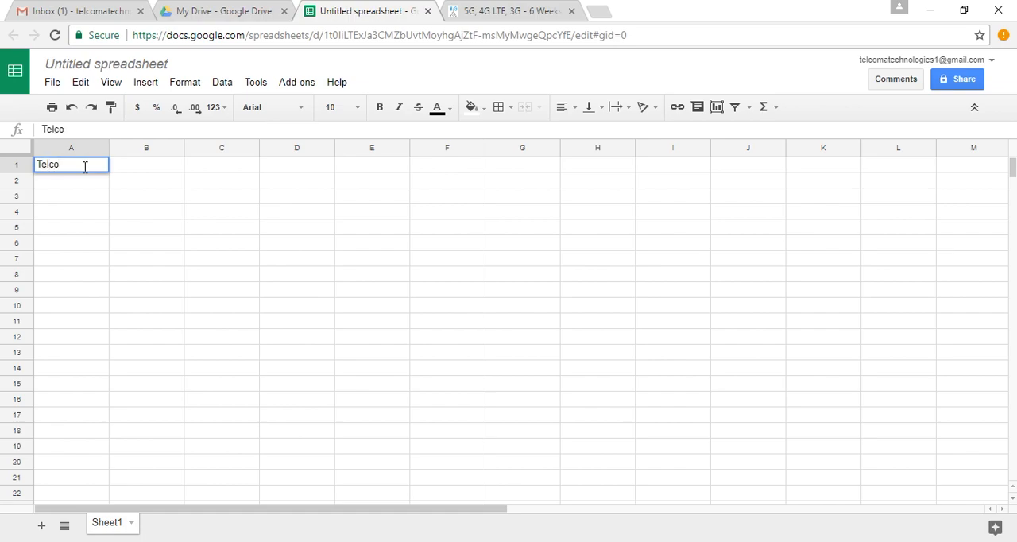
text(ma)
key(Return)
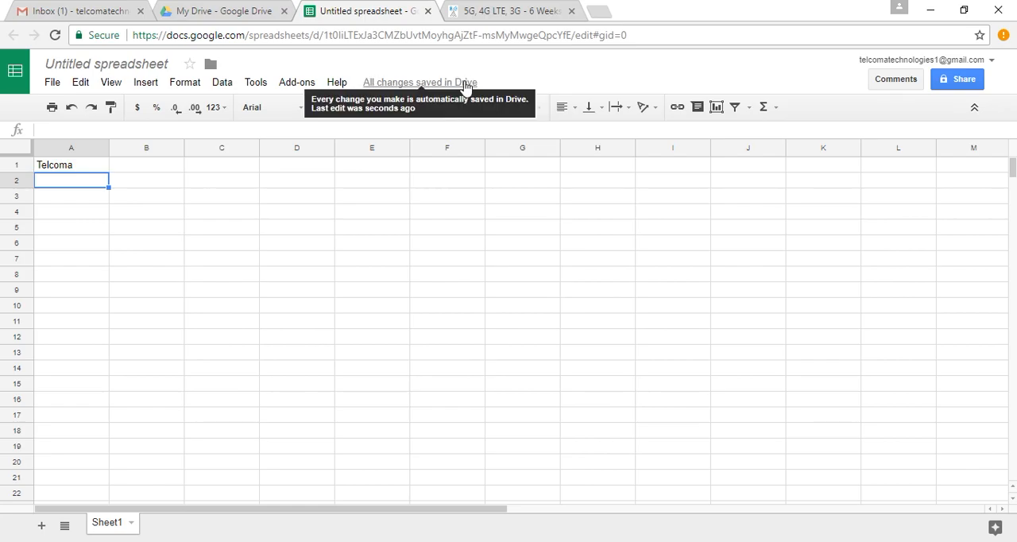
Enter the text "Trining" in cell B1 and reselect that cell.
click(146, 168)
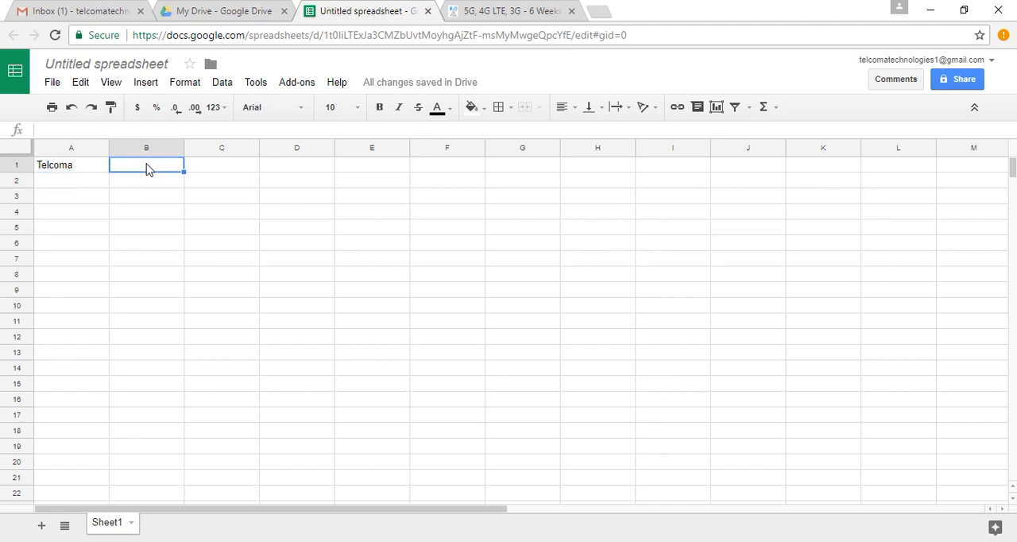
text(Trining)
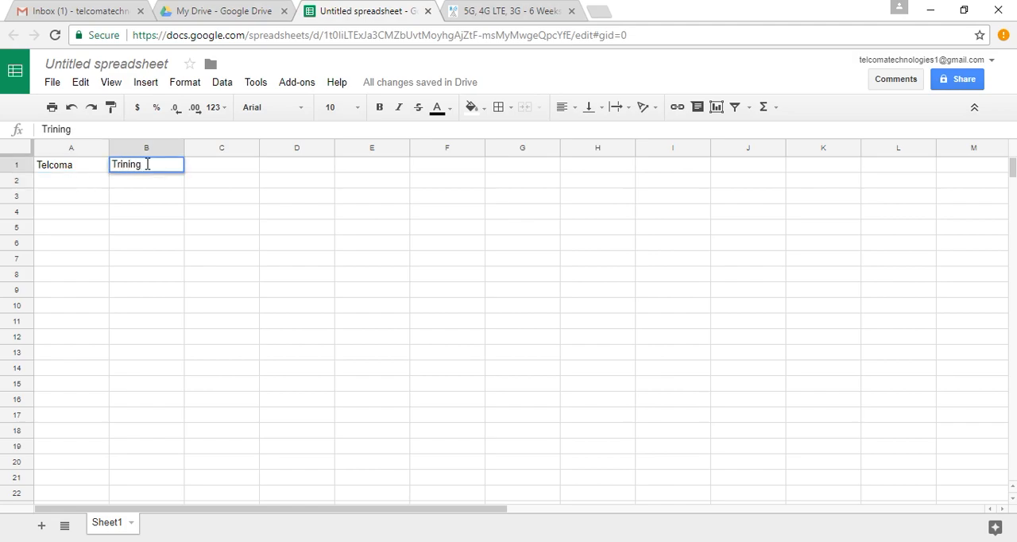
key(Left)
click(146, 169)
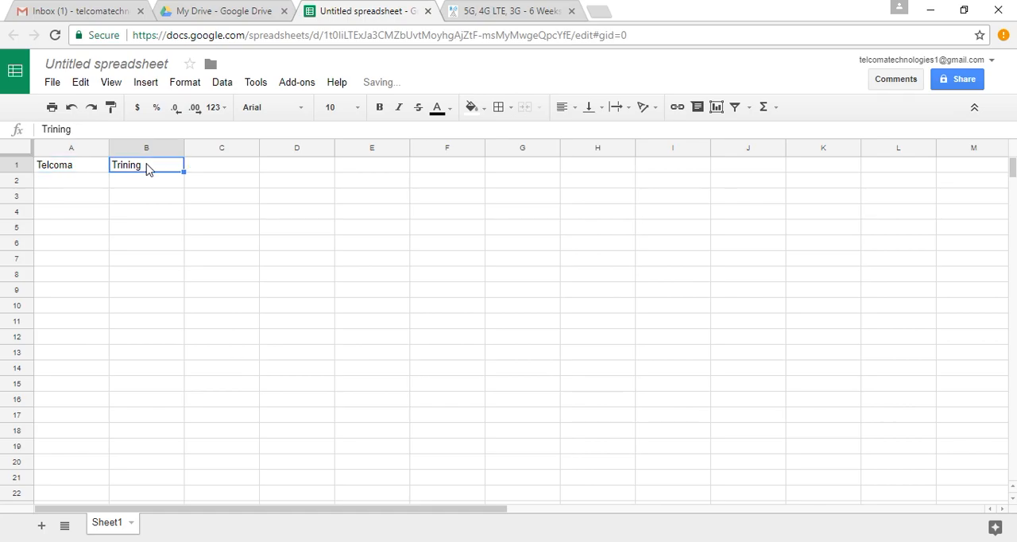
Correct the misspelled word in cell B1 to "Training" by editing within the existing text.
double_click(122, 167)
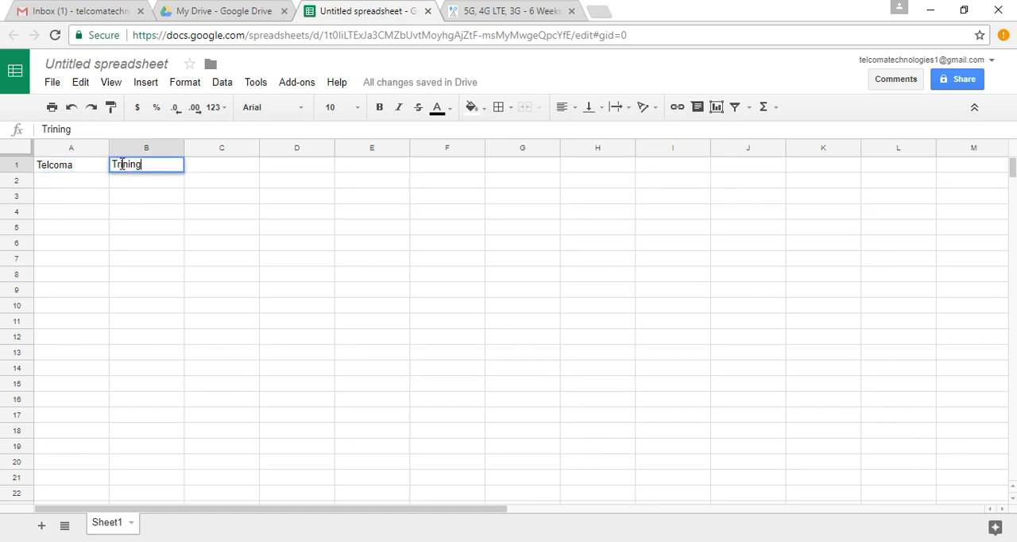
key(Left)
key(Left)
key(Left)
key(Left)
key(Left)
text(a)
key(Return)
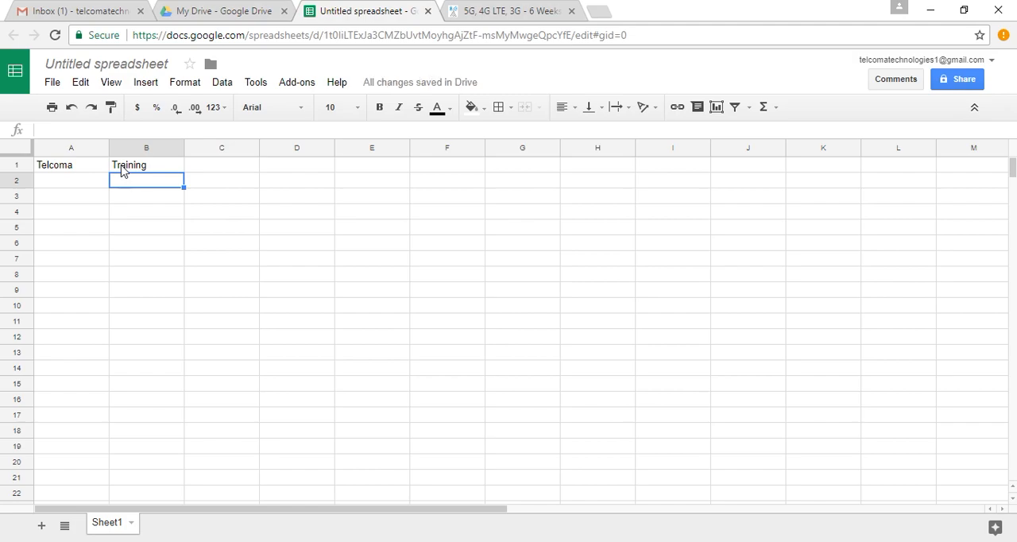
Move the active cell from B1 to its neighbours C1, B2 and A1 and back, and select J6.
click(131, 167)
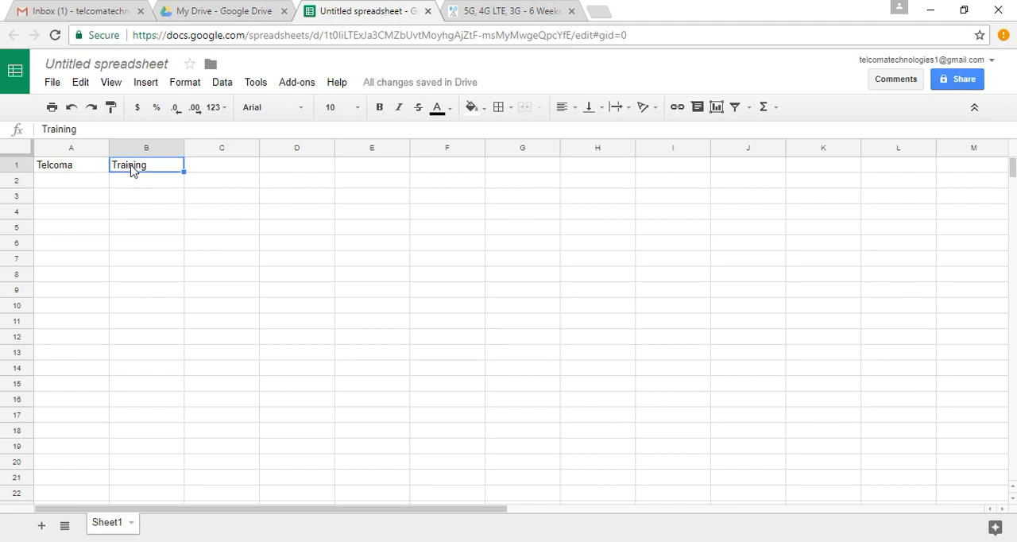
key(Right)
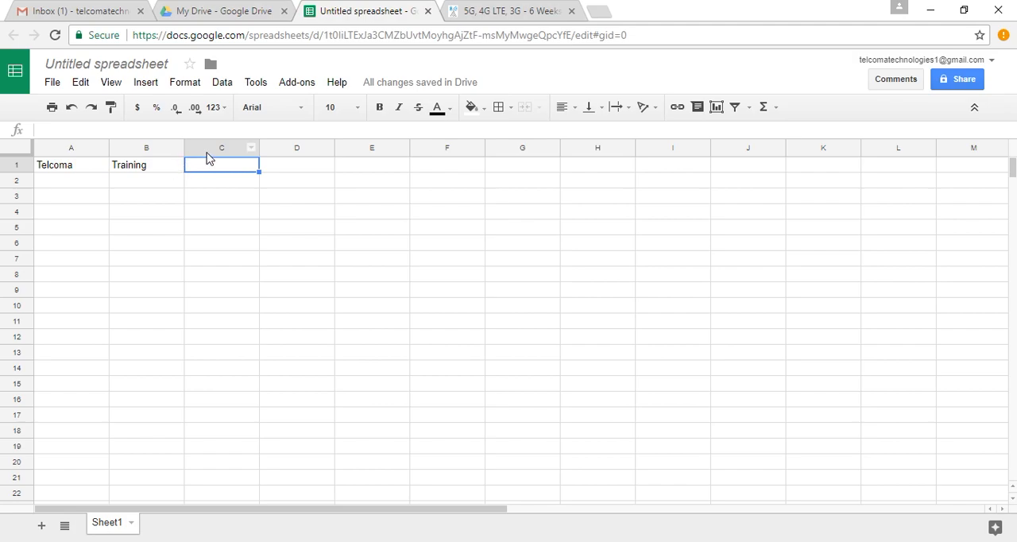
click(140, 174)
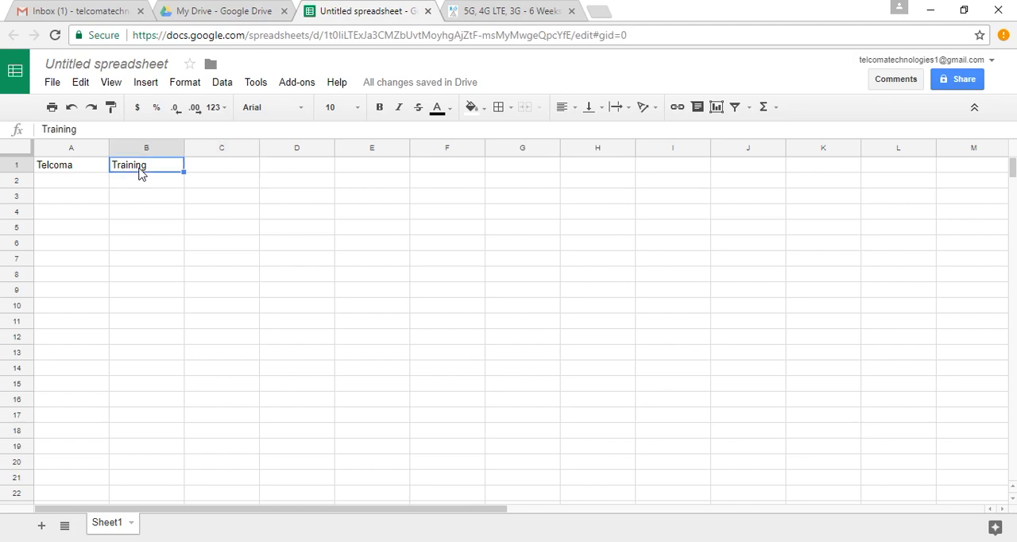
key(Down)
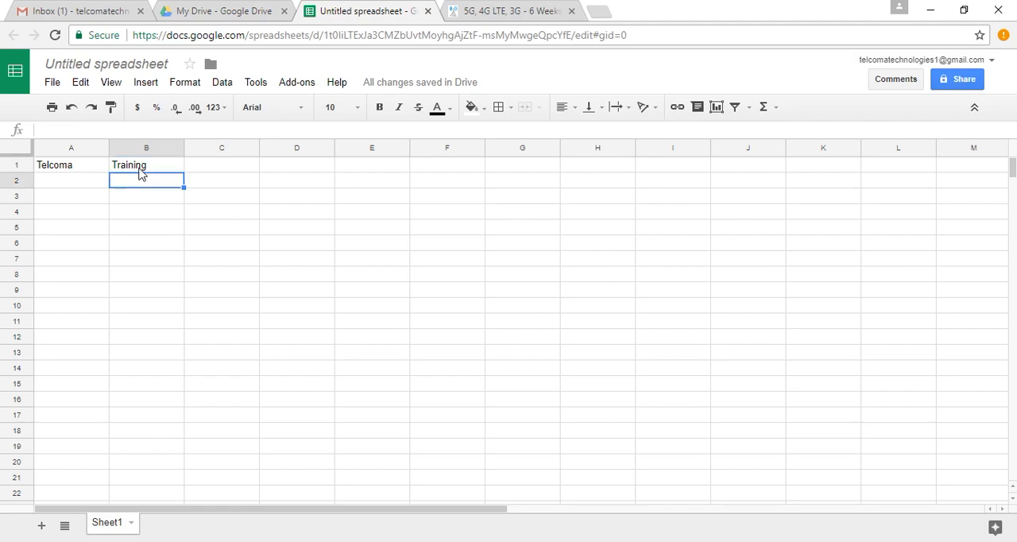
key(Up)
key(Left)
key(Right)
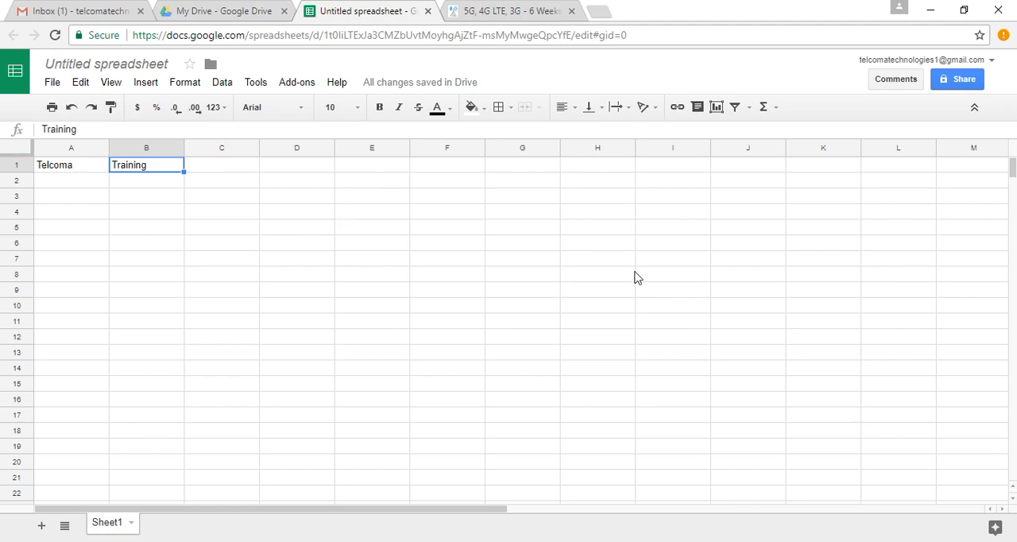
click(723, 246)
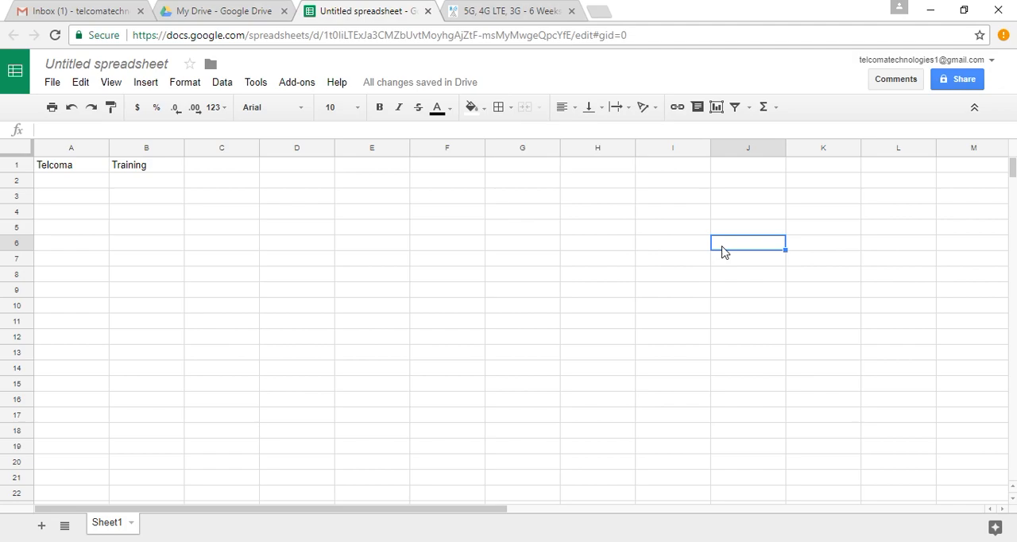
Clear the text "Telcoma" from cell A1.
click(88, 170)
key(BackSpace)
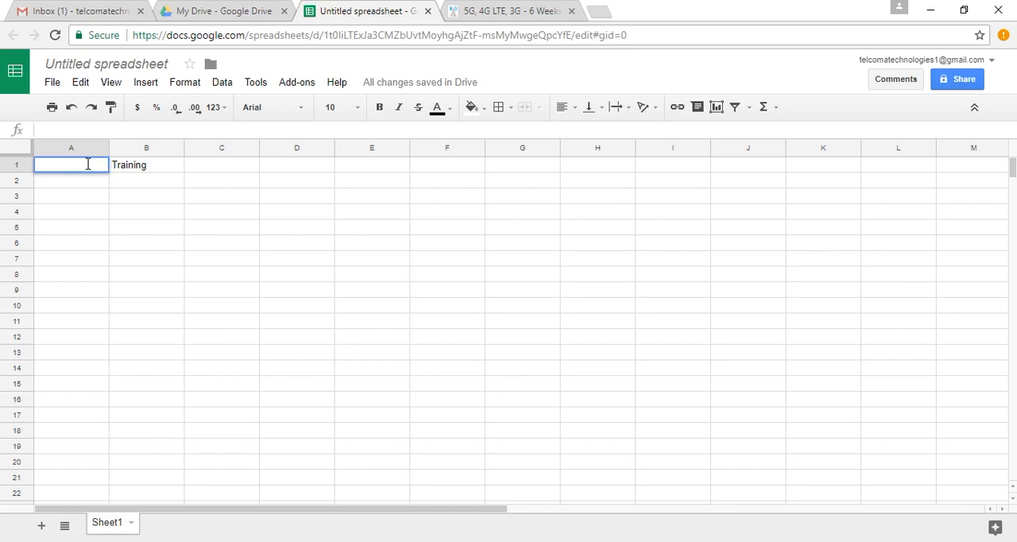
click(103, 182)
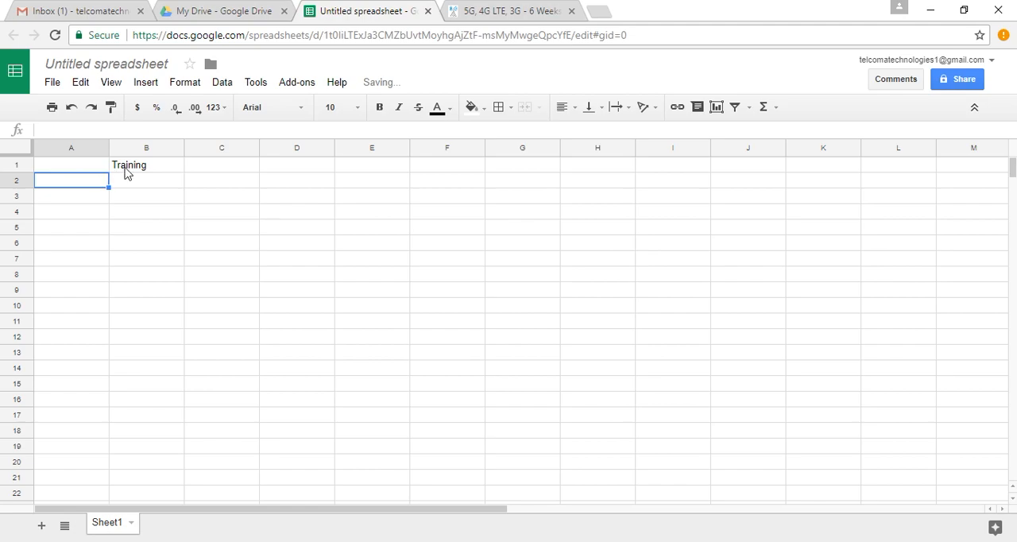
Copy the text "Training" from cell B1 and paste it into cell K8.
click(132, 172)
key(ctrl+c)
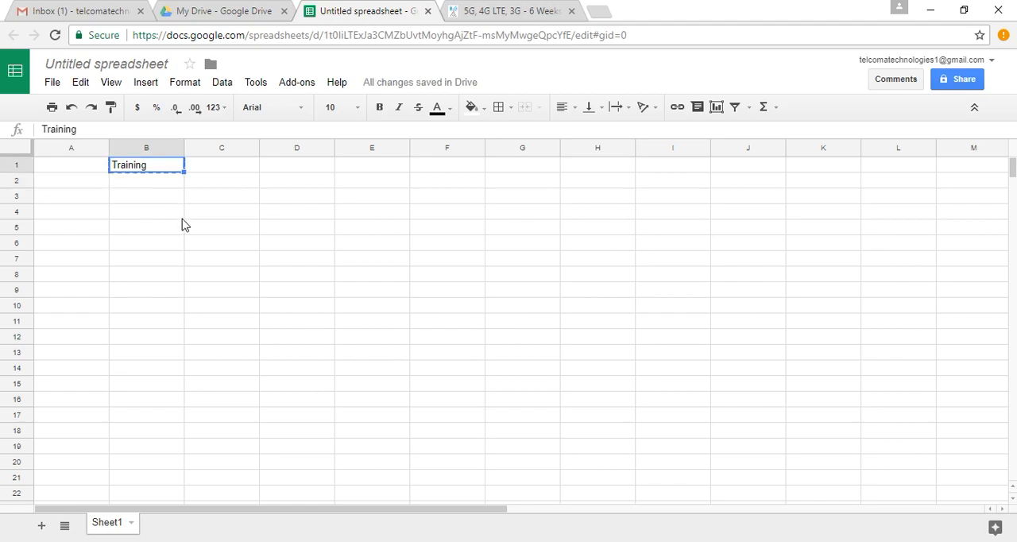
key(Delete)
click(812, 278)
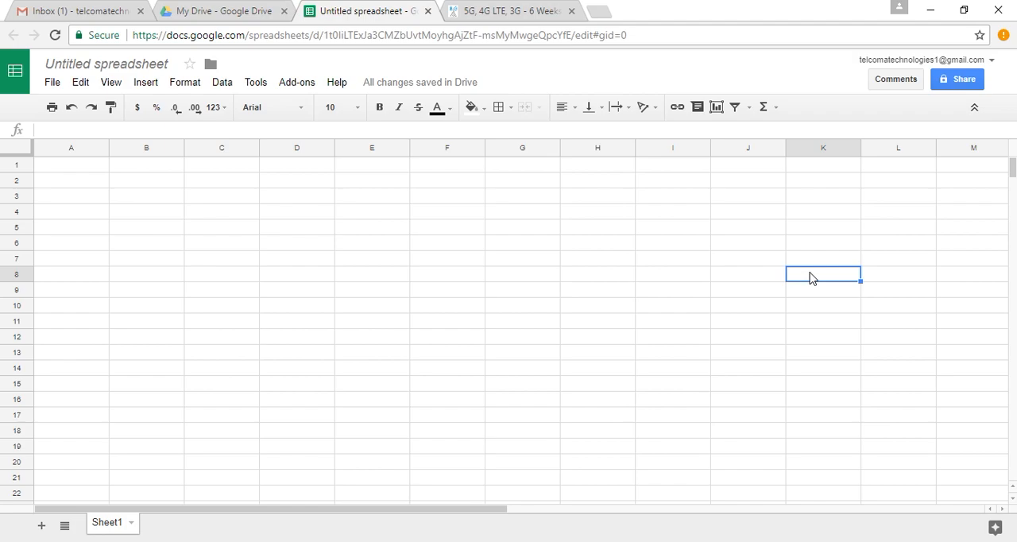
key(ctrl+v)
click(883, 298)
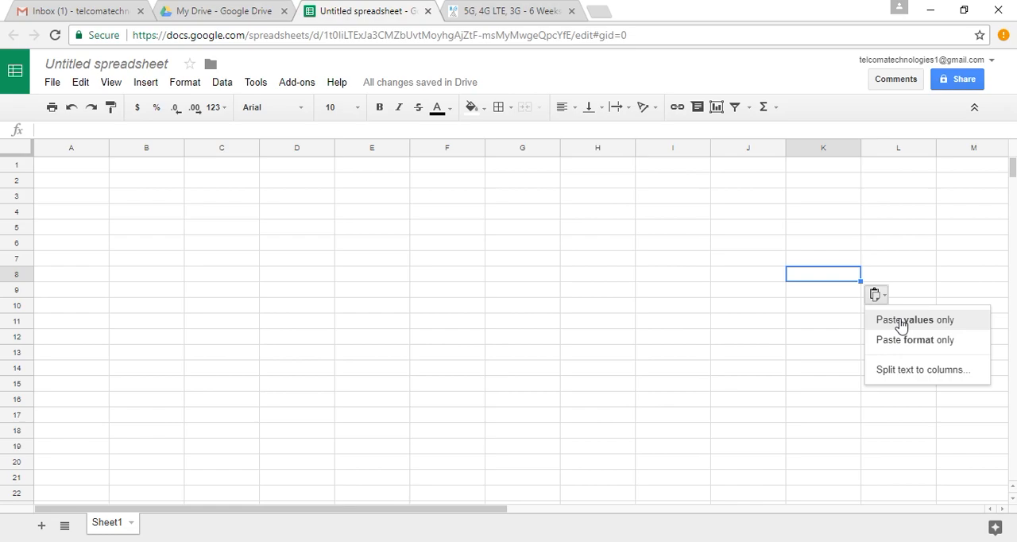
click(902, 321)
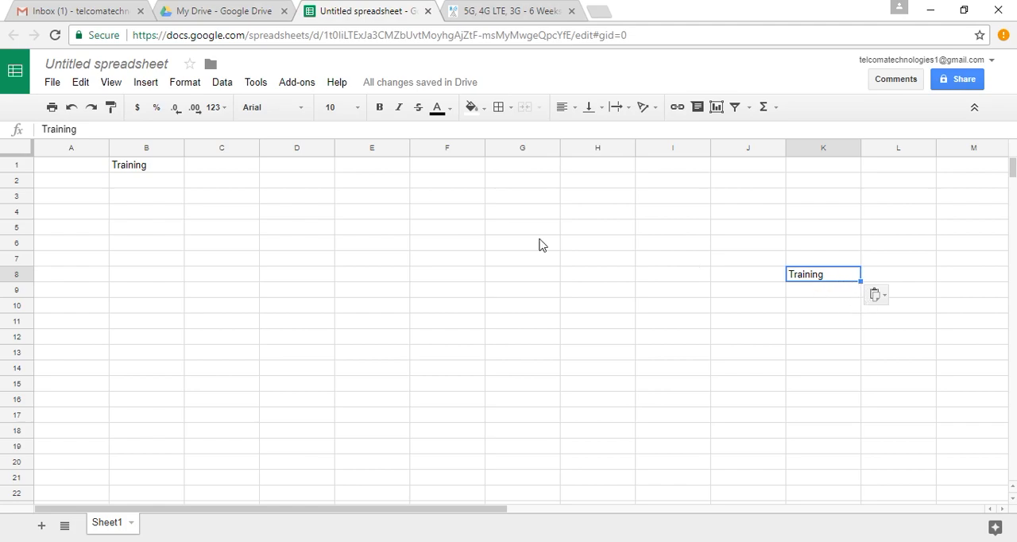
Delete the original "Training" text from cell B1 and select the copy in K8.
click(135, 172)
key(Delete)
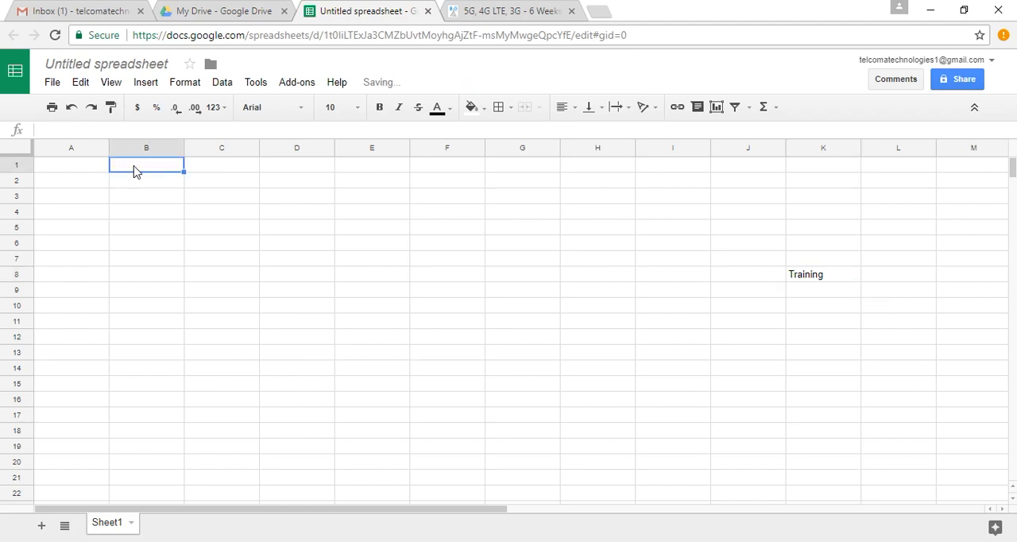
click(834, 277)
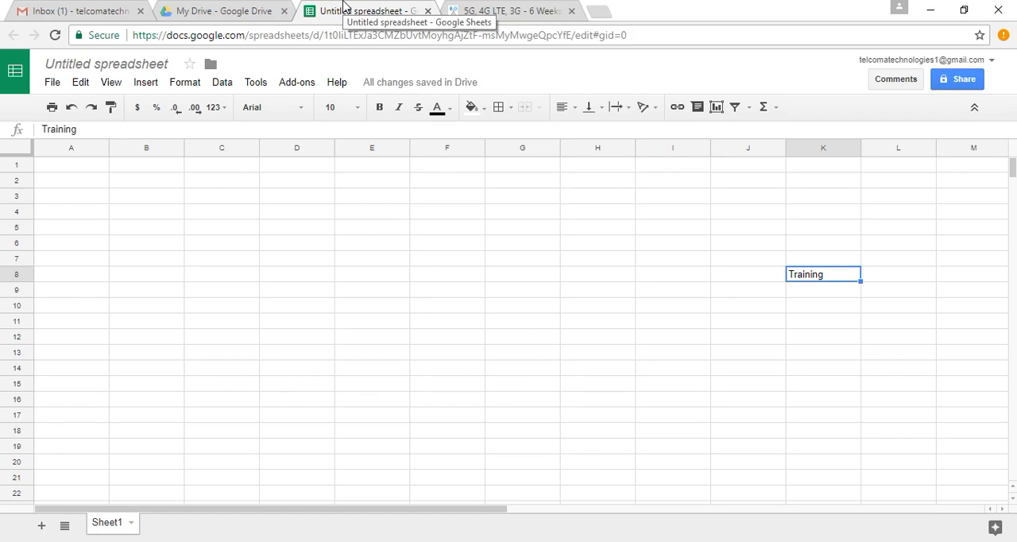
Switch to the telcoma.in page and copy its header navigation text from SERVICES through REGISTER.
click(511, 12)
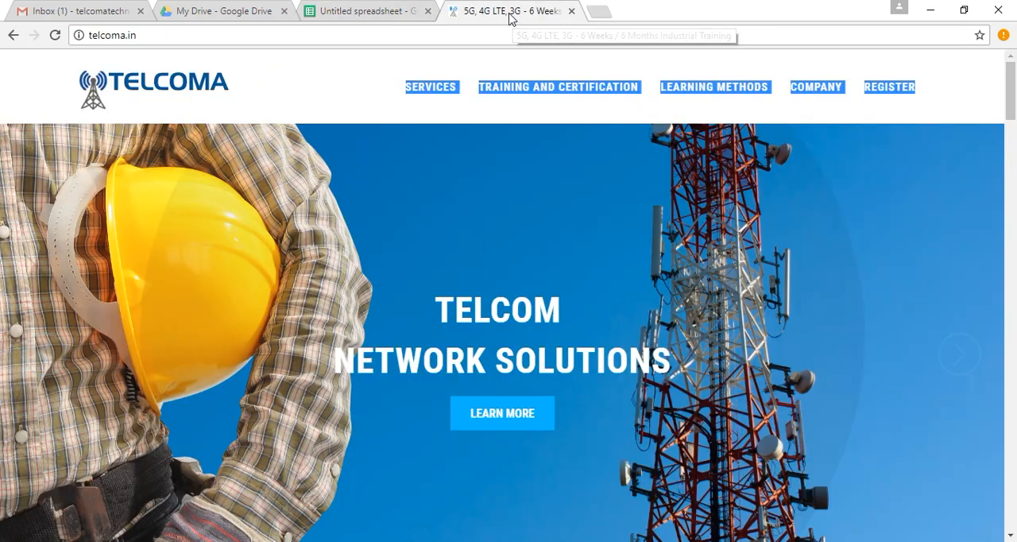
click(290, 98)
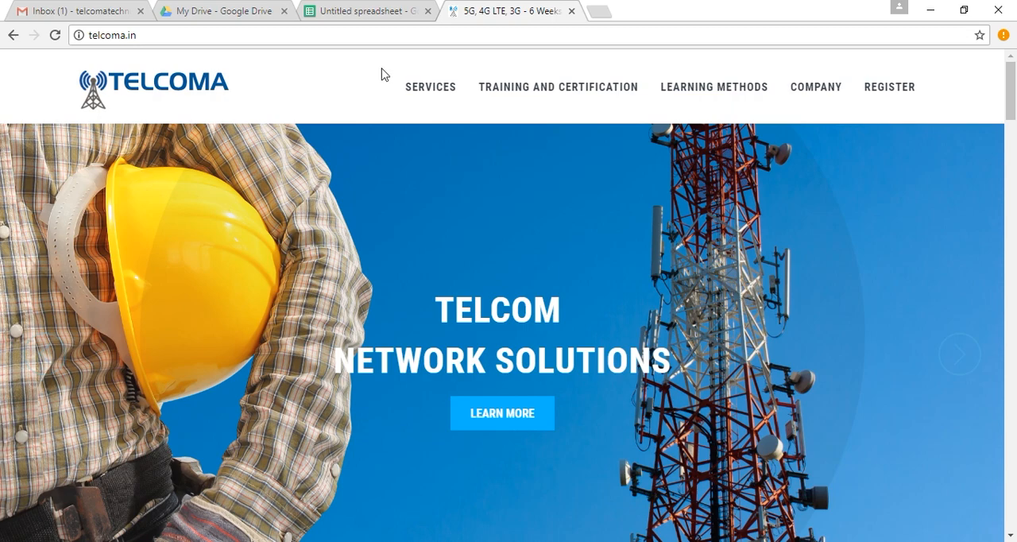
drag(381, 74, 838, 61)
click(954, 57)
drag(933, 75, 919, 84)
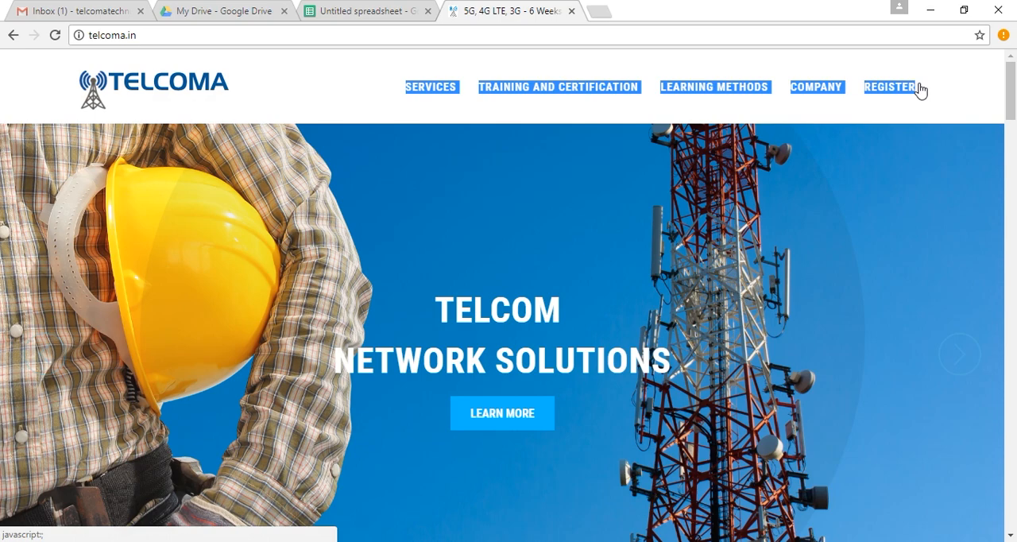
Return to the untitled spreadsheet and paste the copied website navigation text starting at cell A2.
click(392, 15)
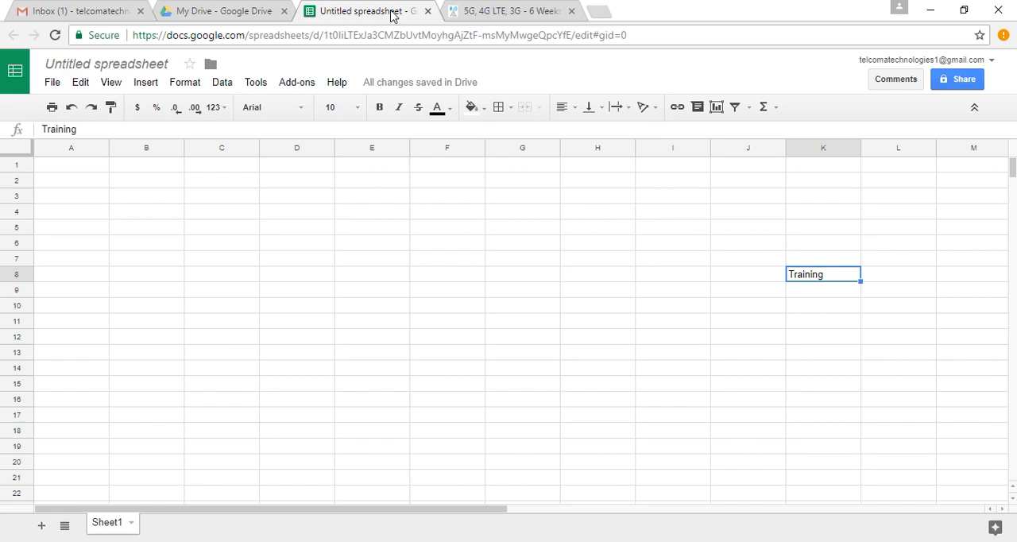
click(66, 188)
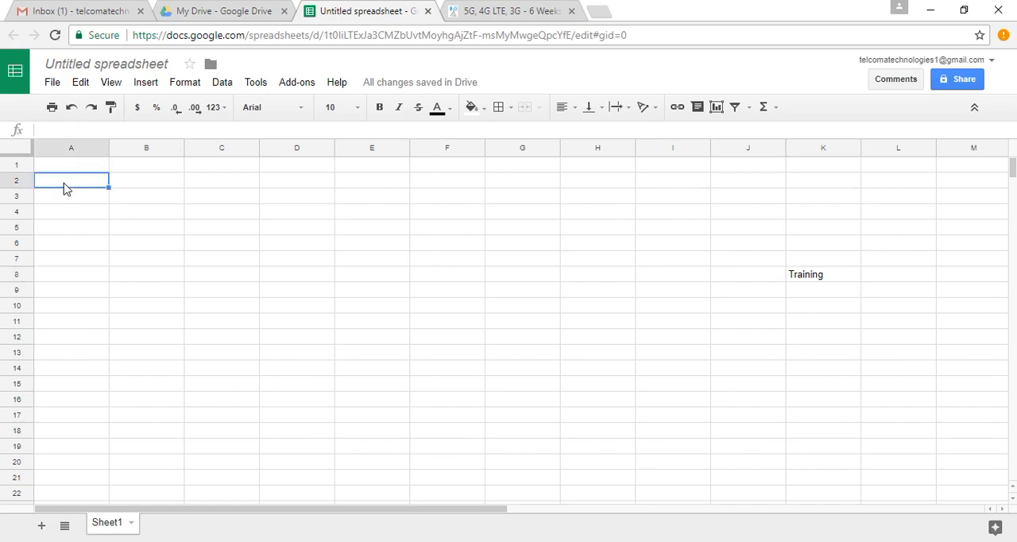
key(ctrl+v)
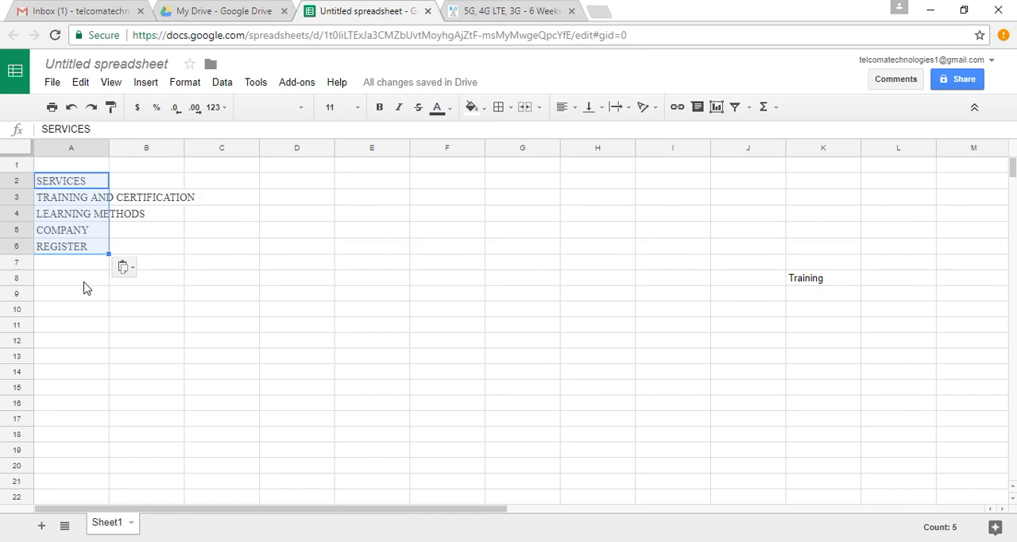
Examine the options for importing a file from Drive or uploading one from the computer, and close the import dialog.
click(51, 86)
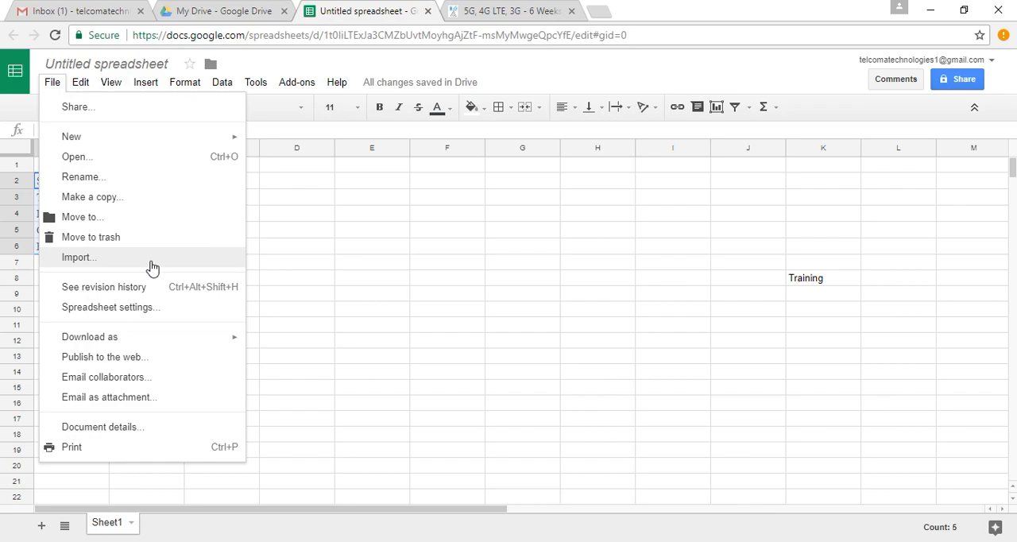
click(94, 263)
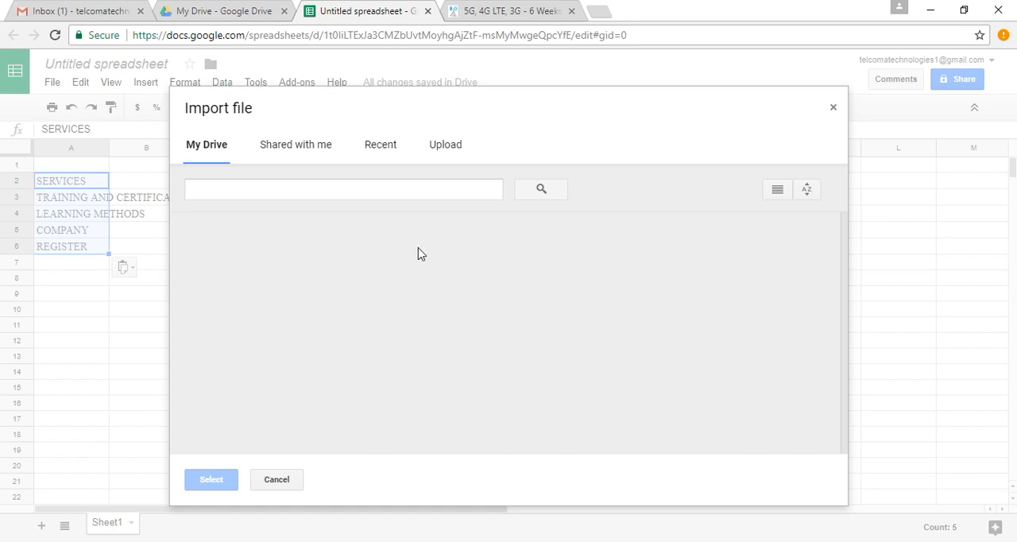
click(448, 153)
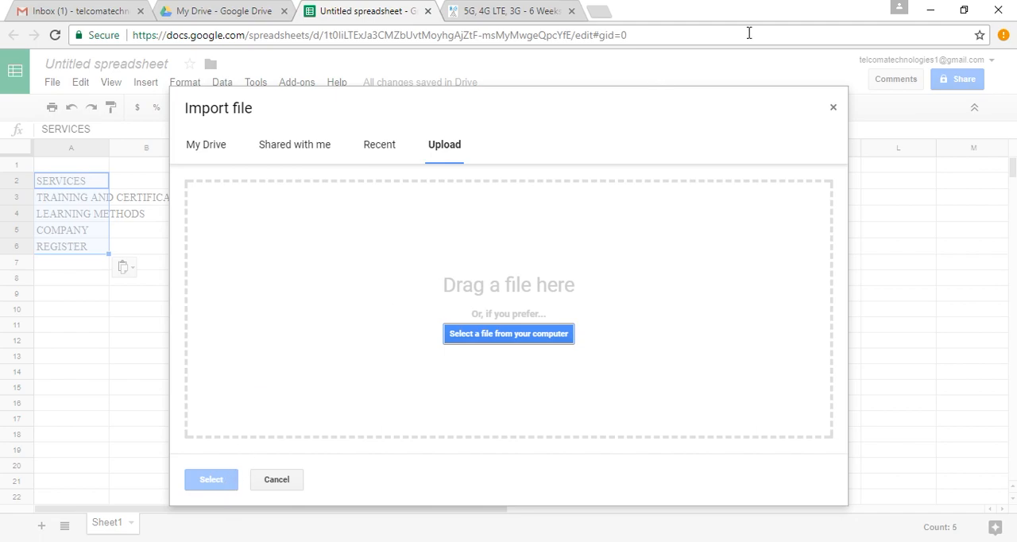
click(830, 109)
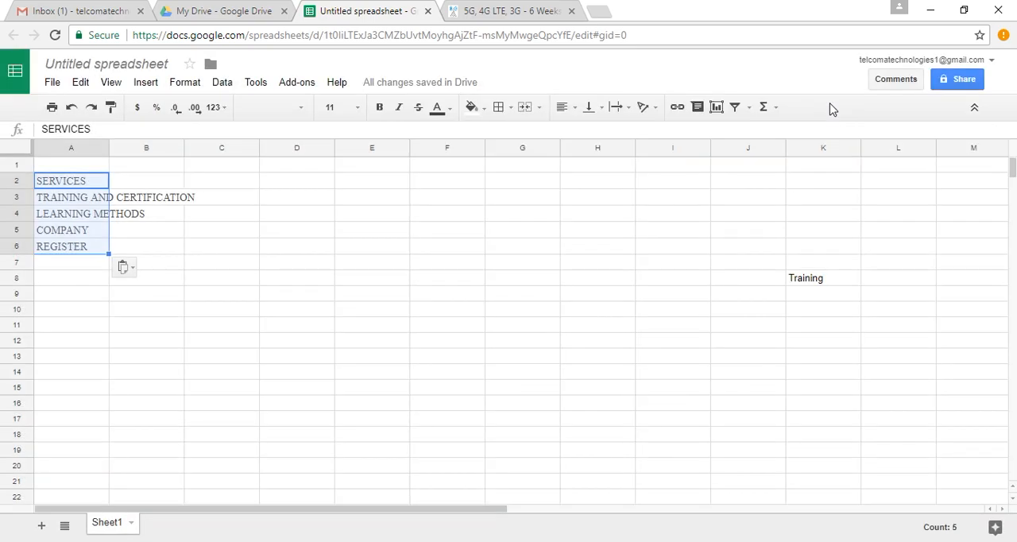